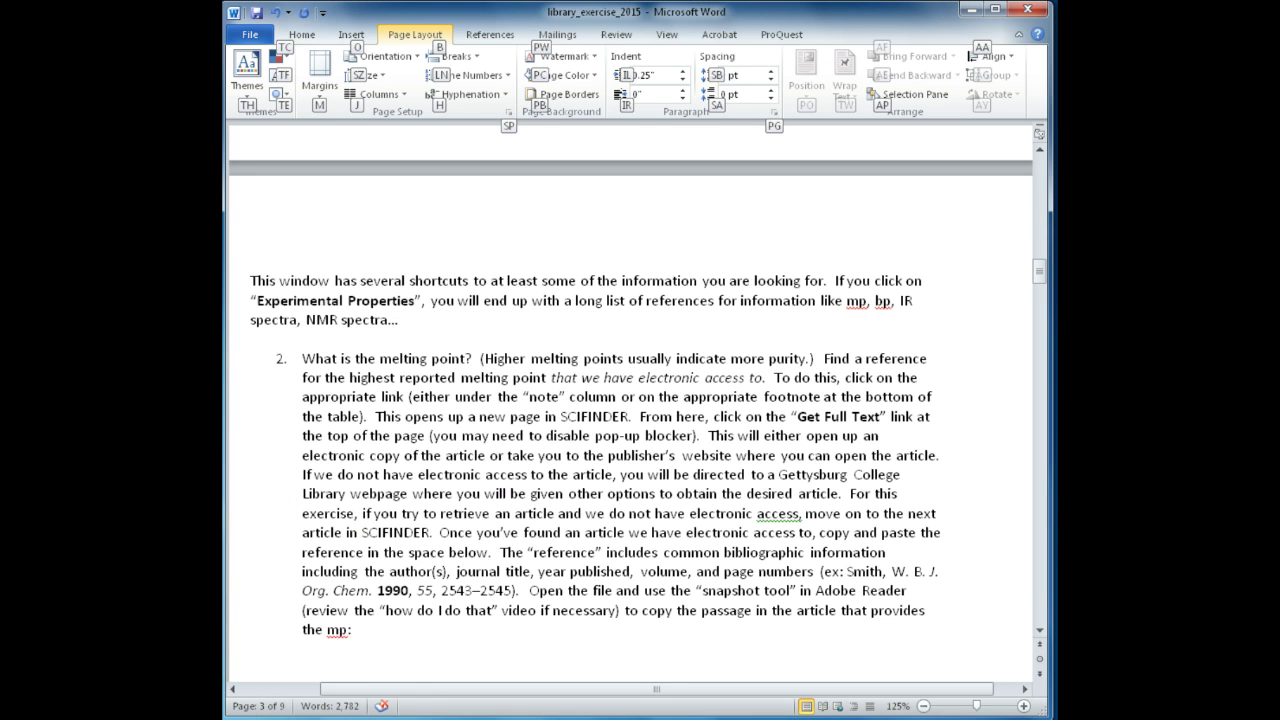
Highlight the closing instruction of question 2 about copying the melting point passage with the snapshot tool
{"action": "left_click", "coordinate": [386, 627]}
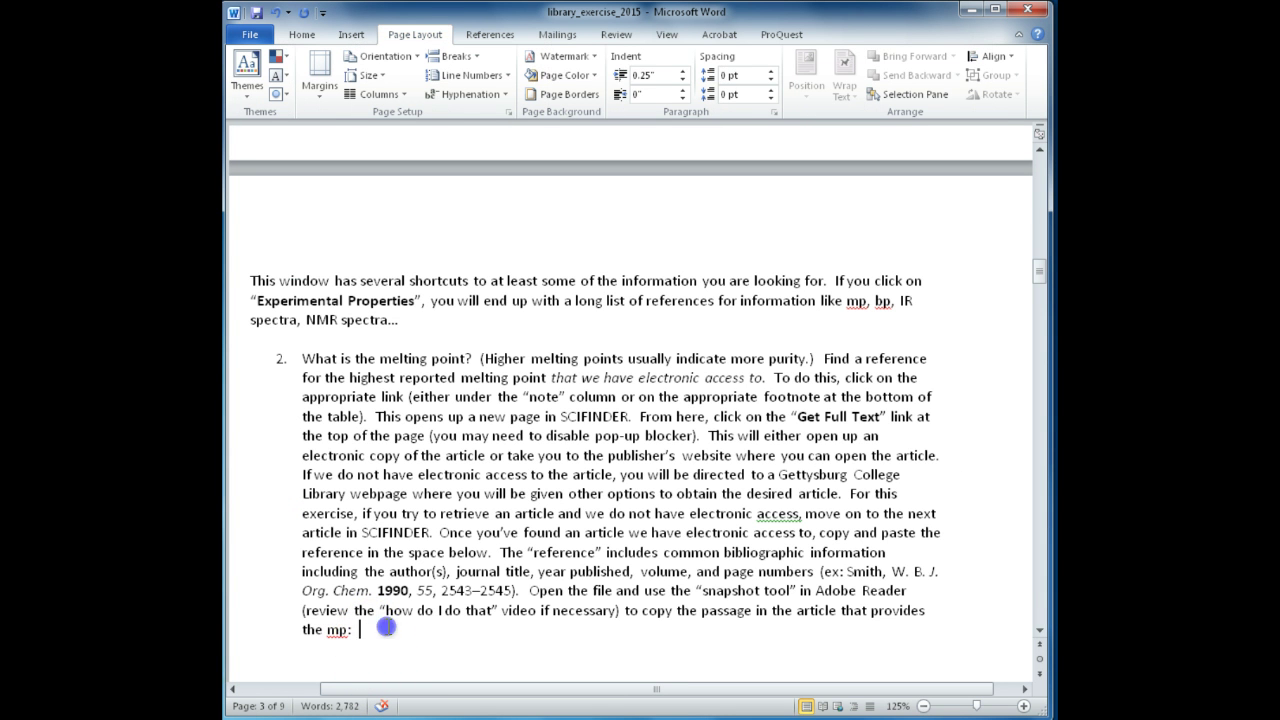
{"action": "left_click_drag", "start_coordinate": [386, 626], "coordinate": [524, 591]}
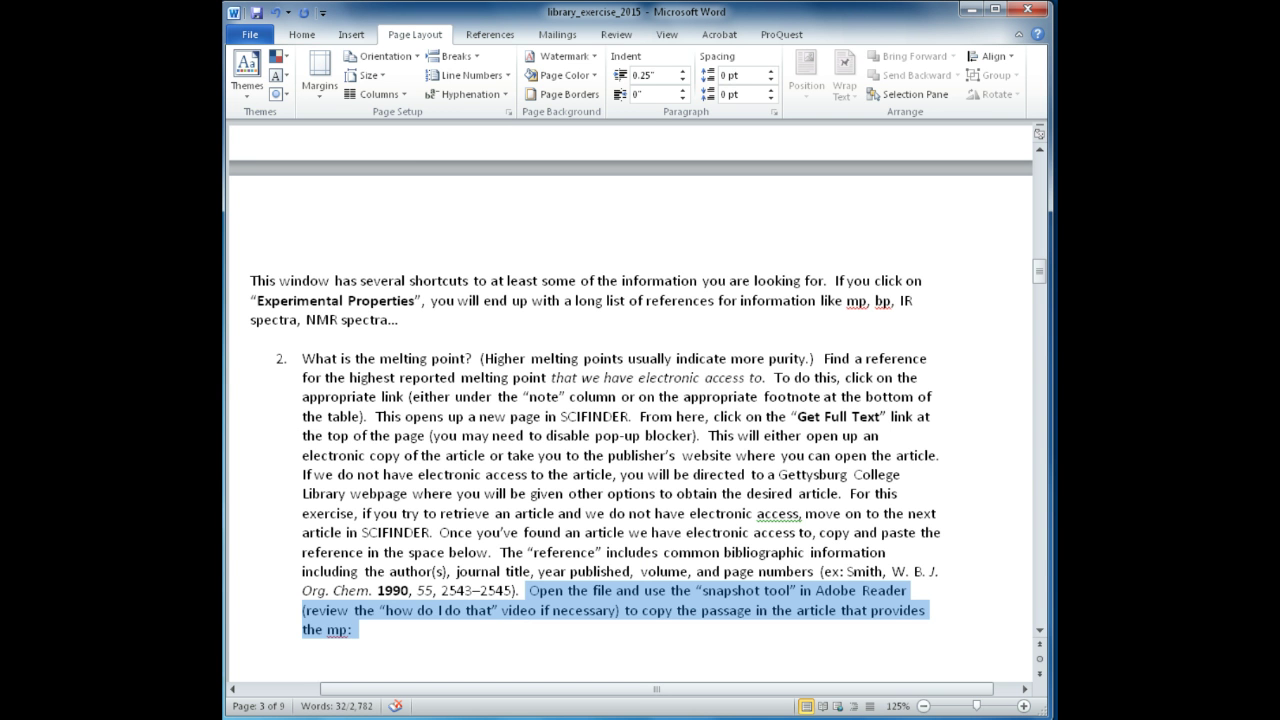
Switch to the browser and save the open Grass and Forage Science article to the Desktop as a PDF named dairy
{"action": "key", "text": "alt+Tab"}
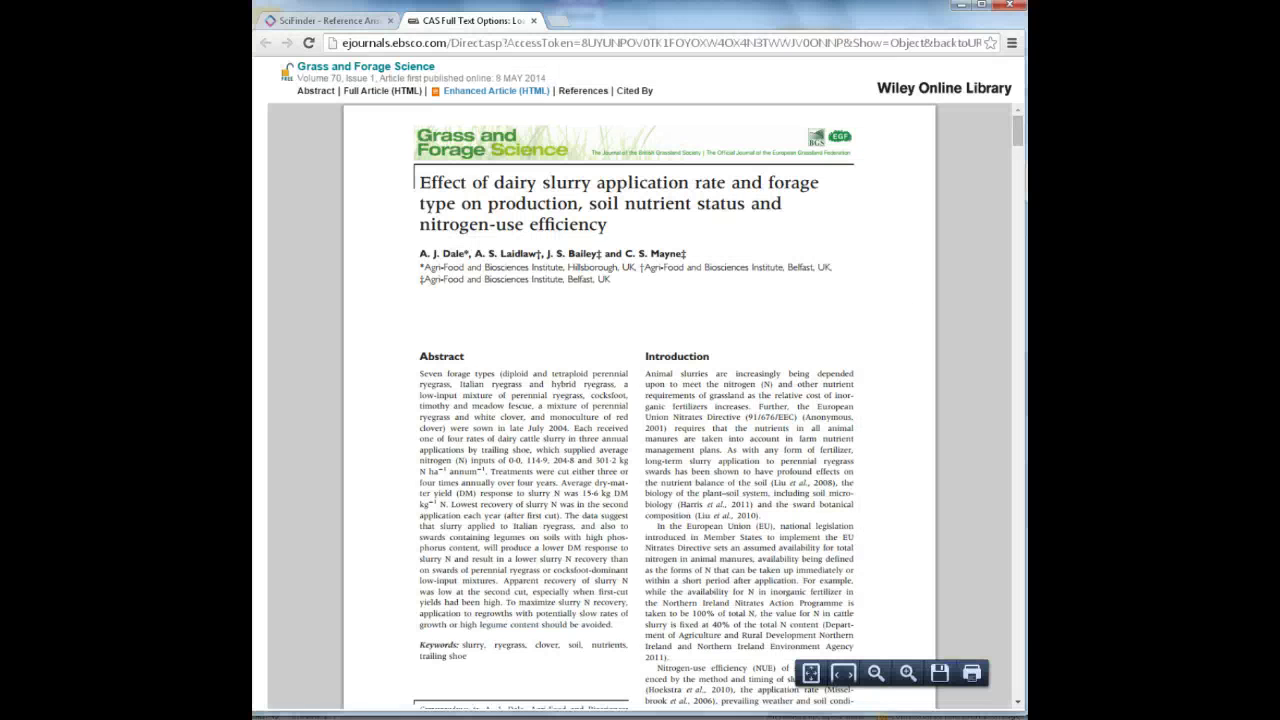
{"action": "left_click", "coordinate": [940, 675]}
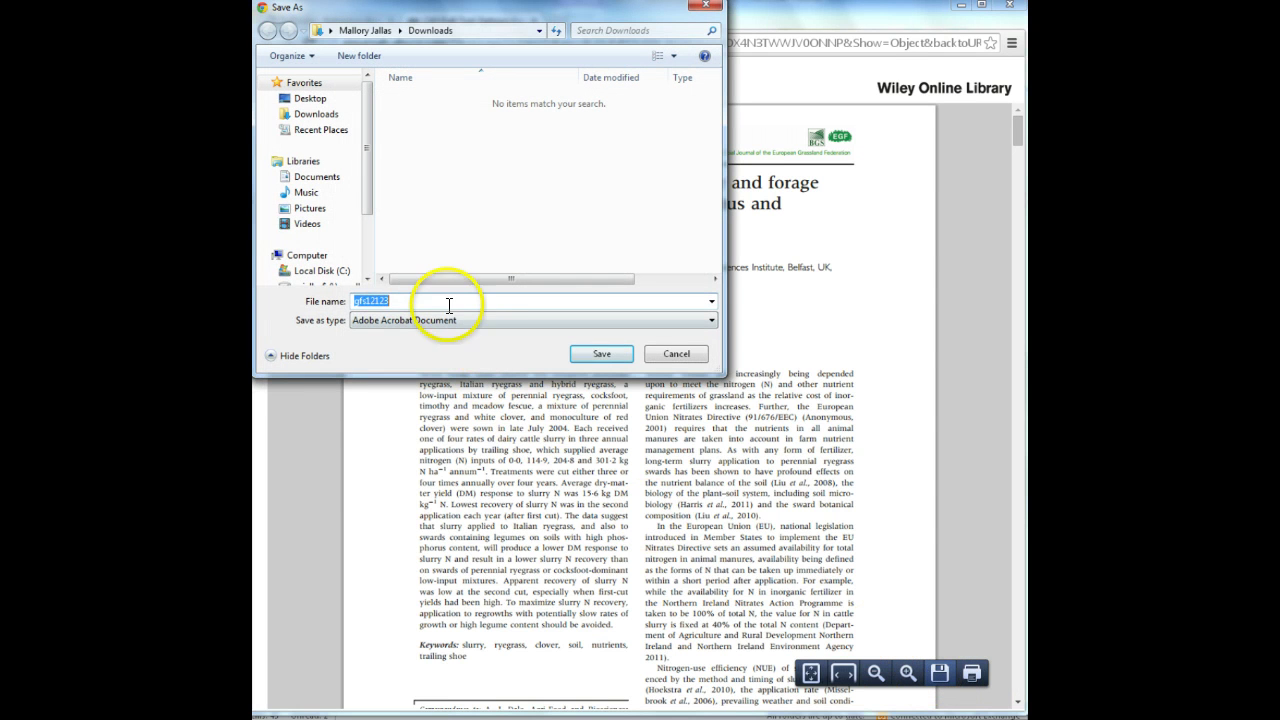
{"action": "key", "text": "BackSpace"}
{"action": "type", "text": "dairy"}
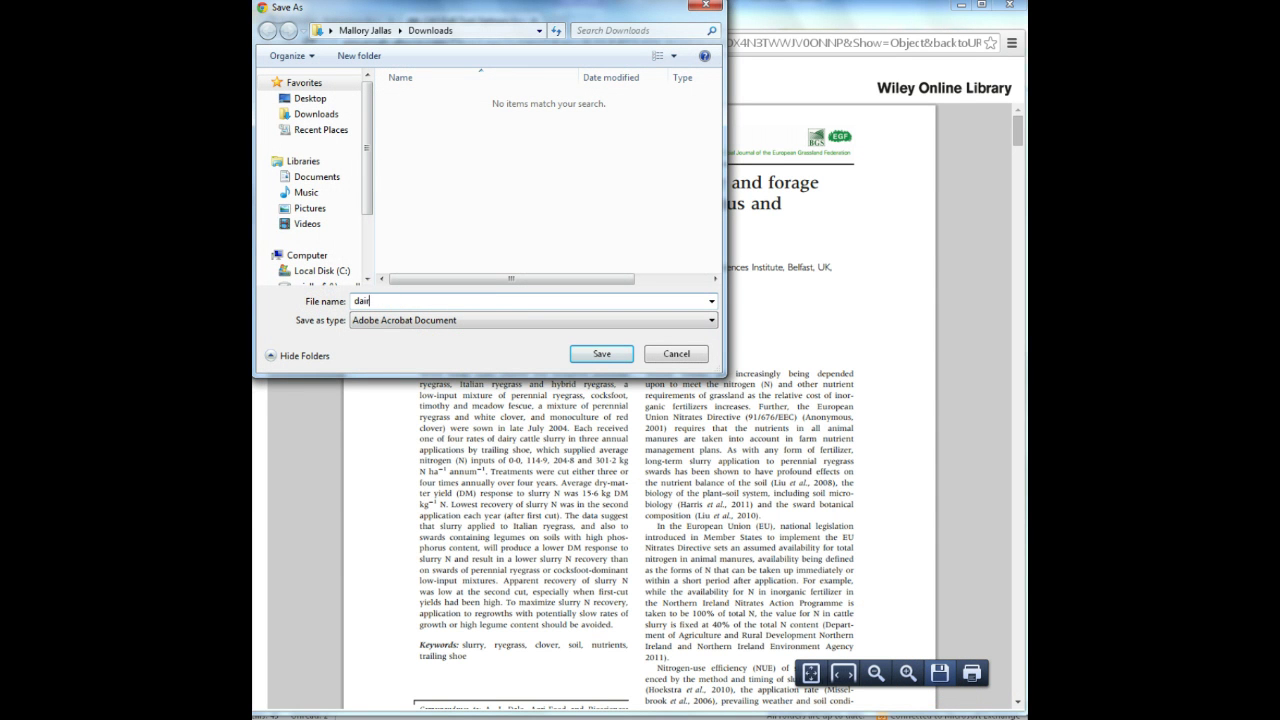
{"action": "left_click", "coordinate": [310, 98]}
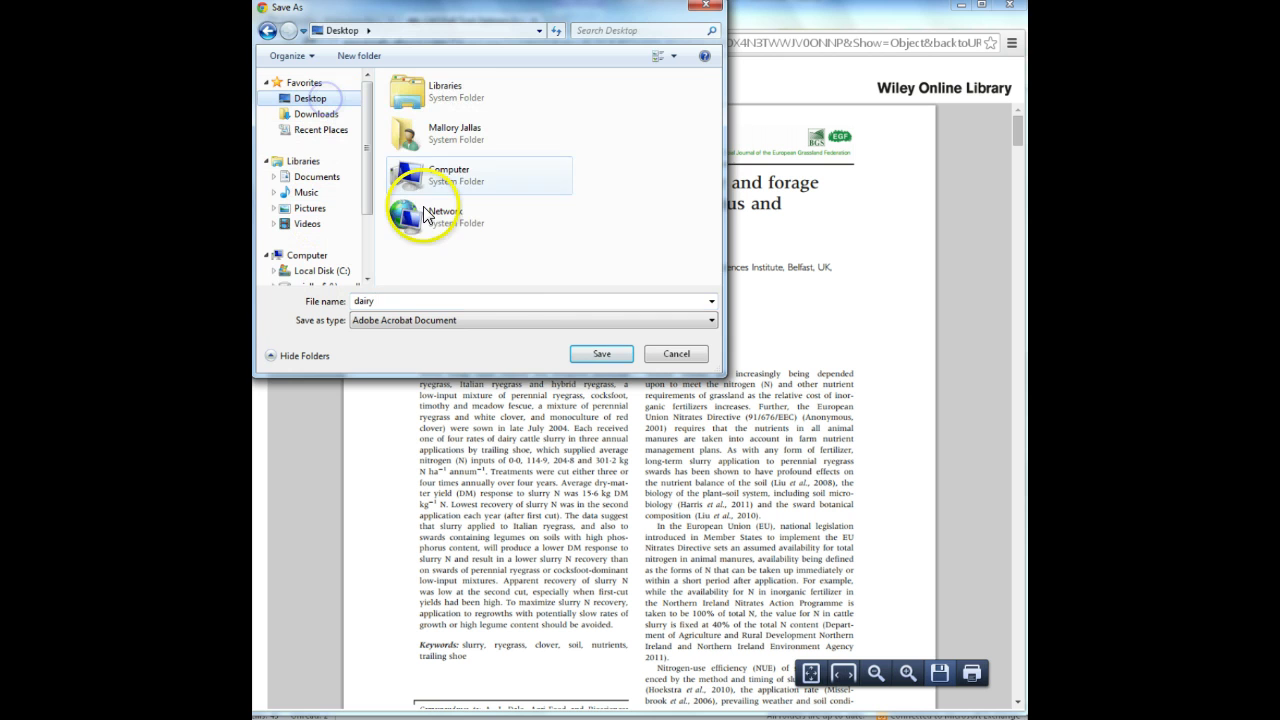
{"action": "left_click", "coordinate": [583, 350]}
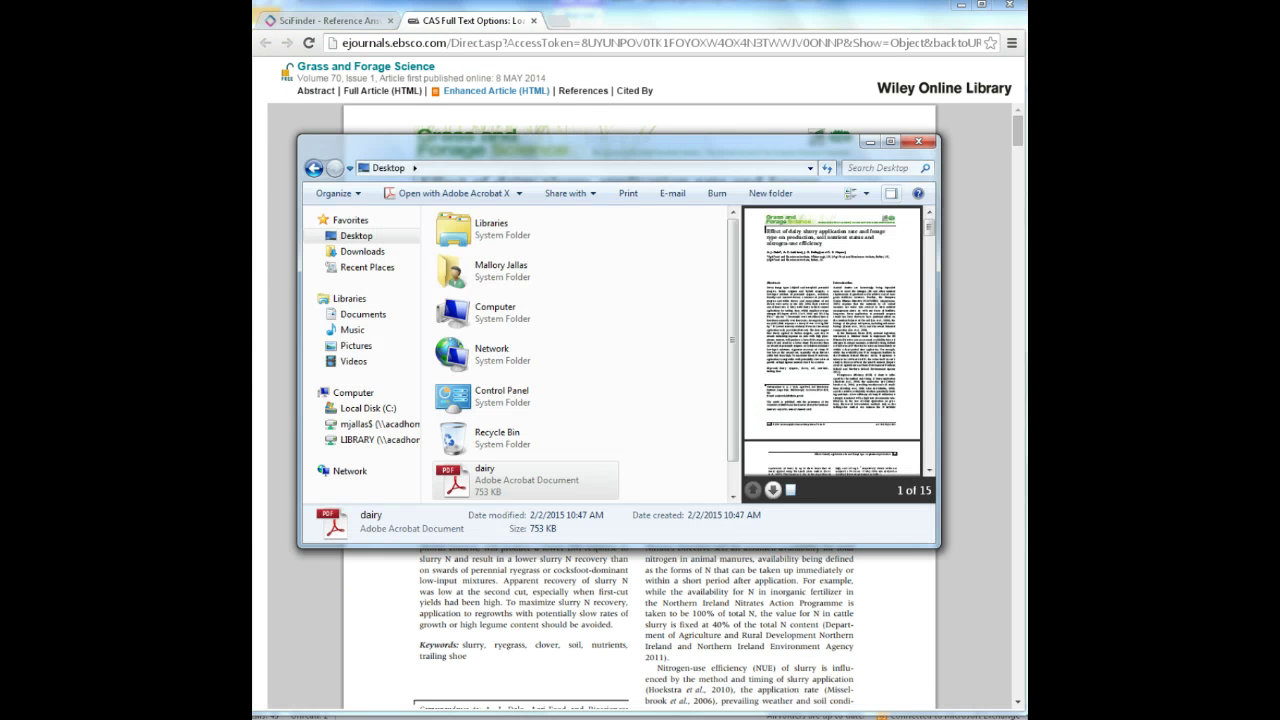
Open the dairy PDF in Adobe Acrobat and copy a snapshot of the Abstract and Keywords block on page 1
{"action": "double_click", "coordinate": [524, 486]}
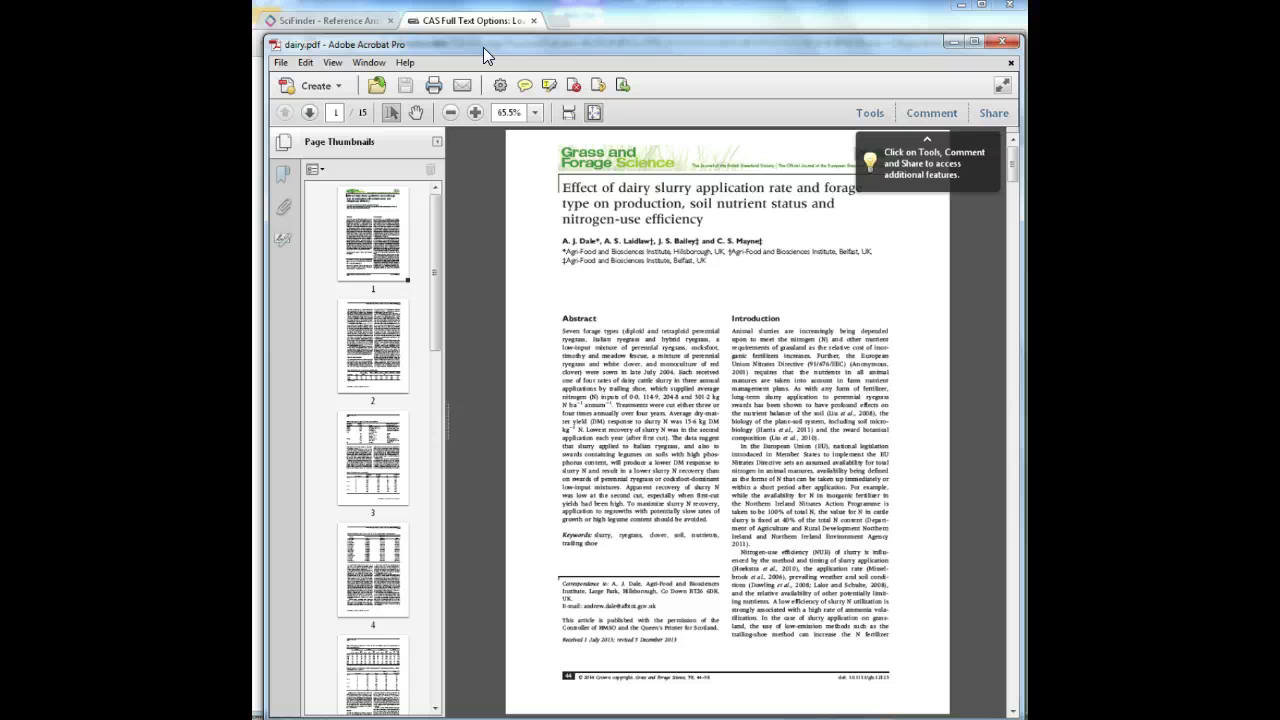
{"action": "left_click", "coordinate": [328, 62]}
{"action": "left_click", "coordinate": [303, 63]}
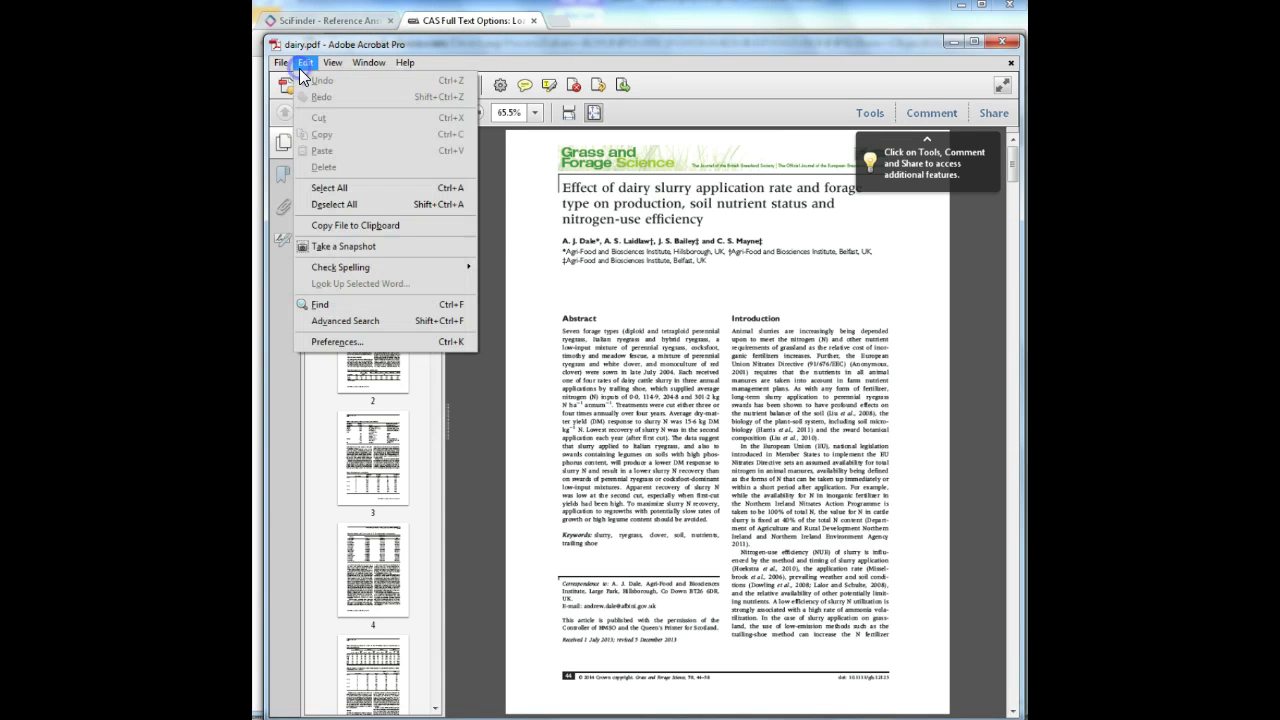
{"action": "left_click", "coordinate": [374, 252]}
{"action": "left_click_drag", "start_coordinate": [548, 304], "coordinate": [730, 562]}
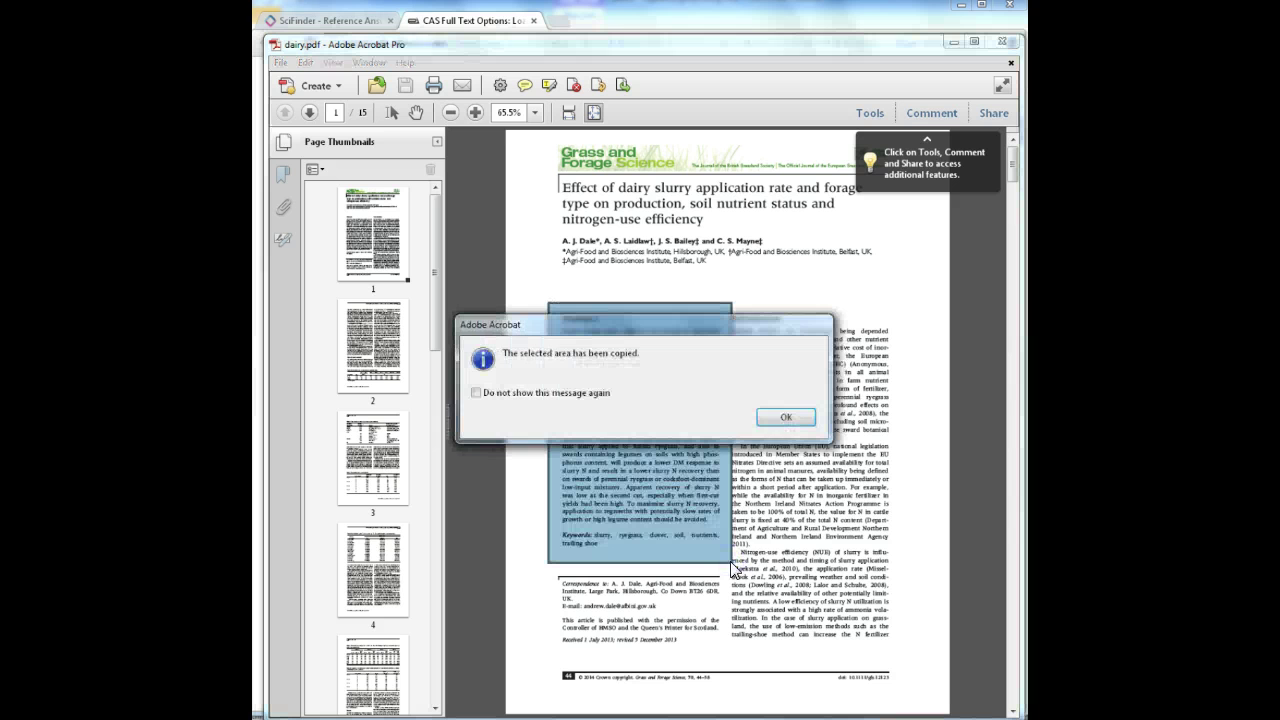
{"action": "left_click", "coordinate": [771, 418]}
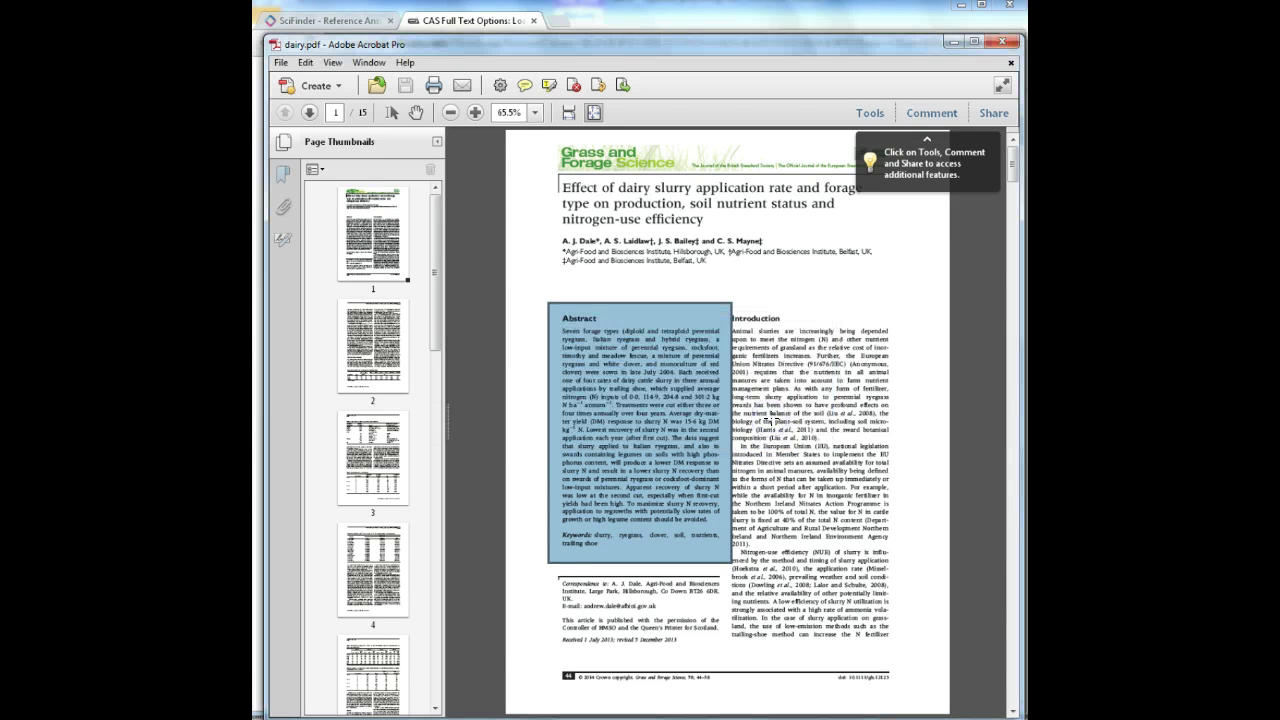
Switch to SciFinder in the browser and open the non-Java structure editor for a Chemical Structure substance search
{"action": "key", "text": "alt+Tab"}
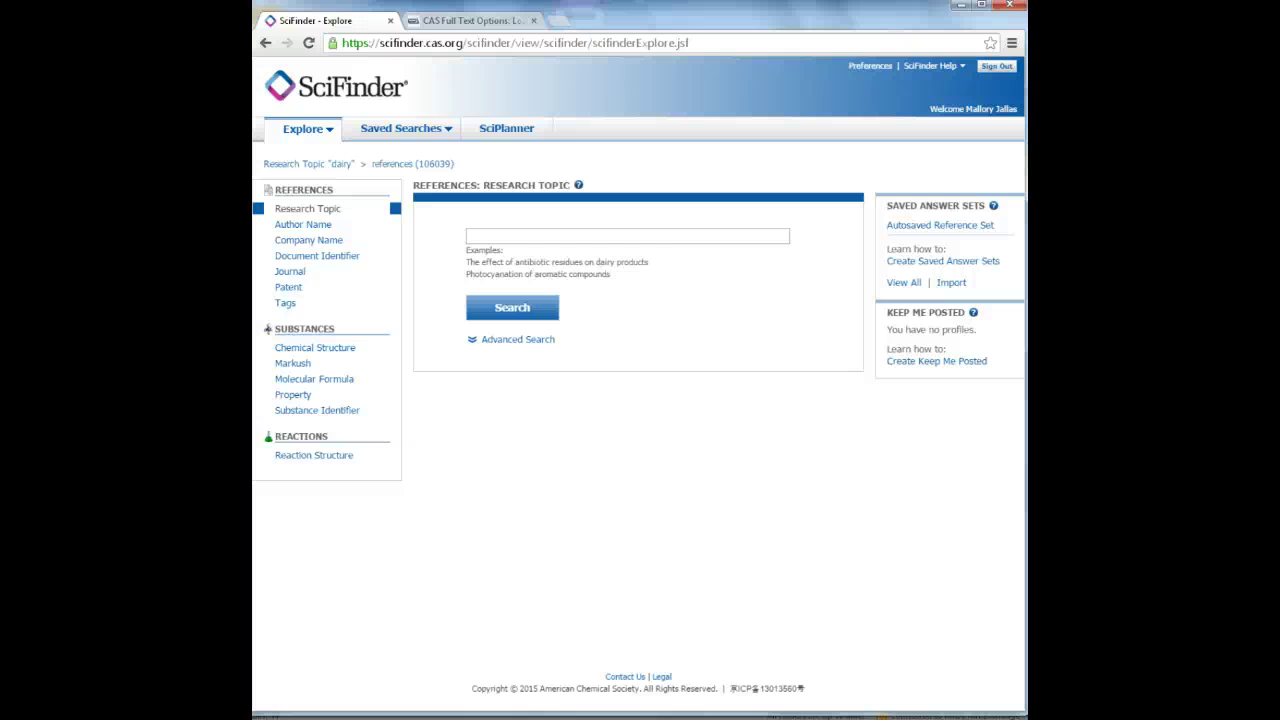
{"action": "left_click", "coordinate": [330, 134]}
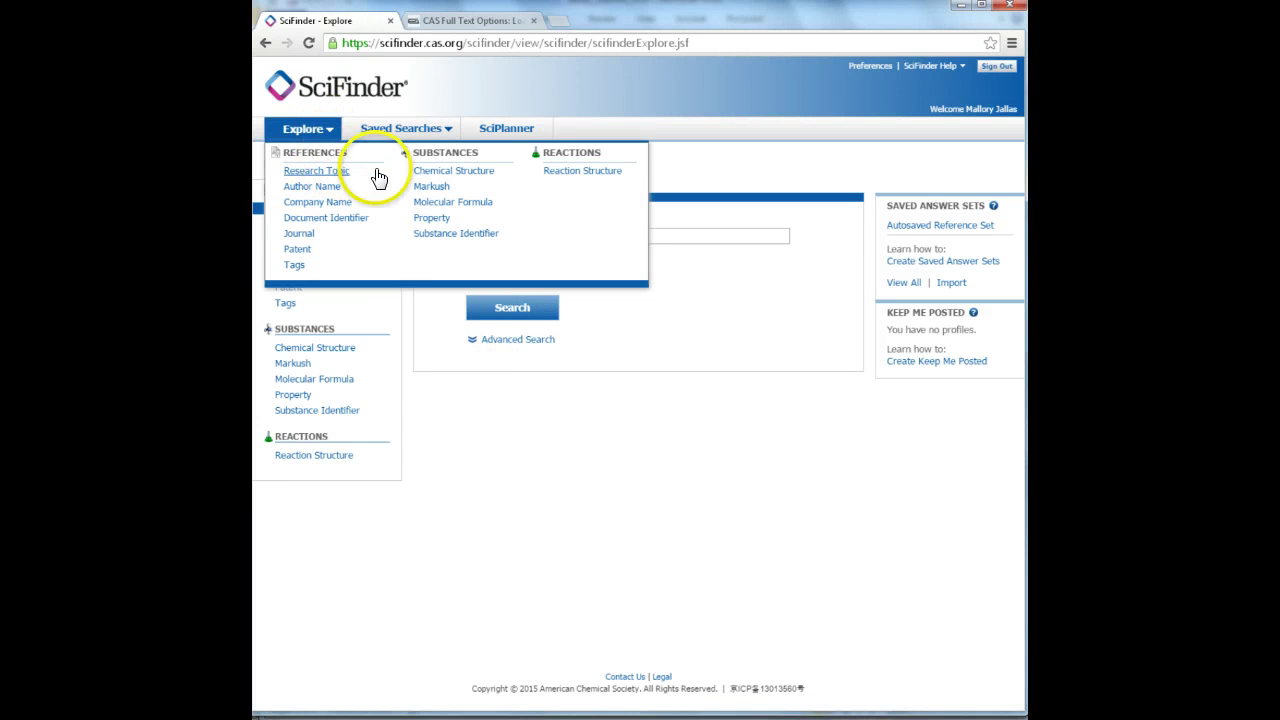
{"action": "left_click", "coordinate": [426, 172]}
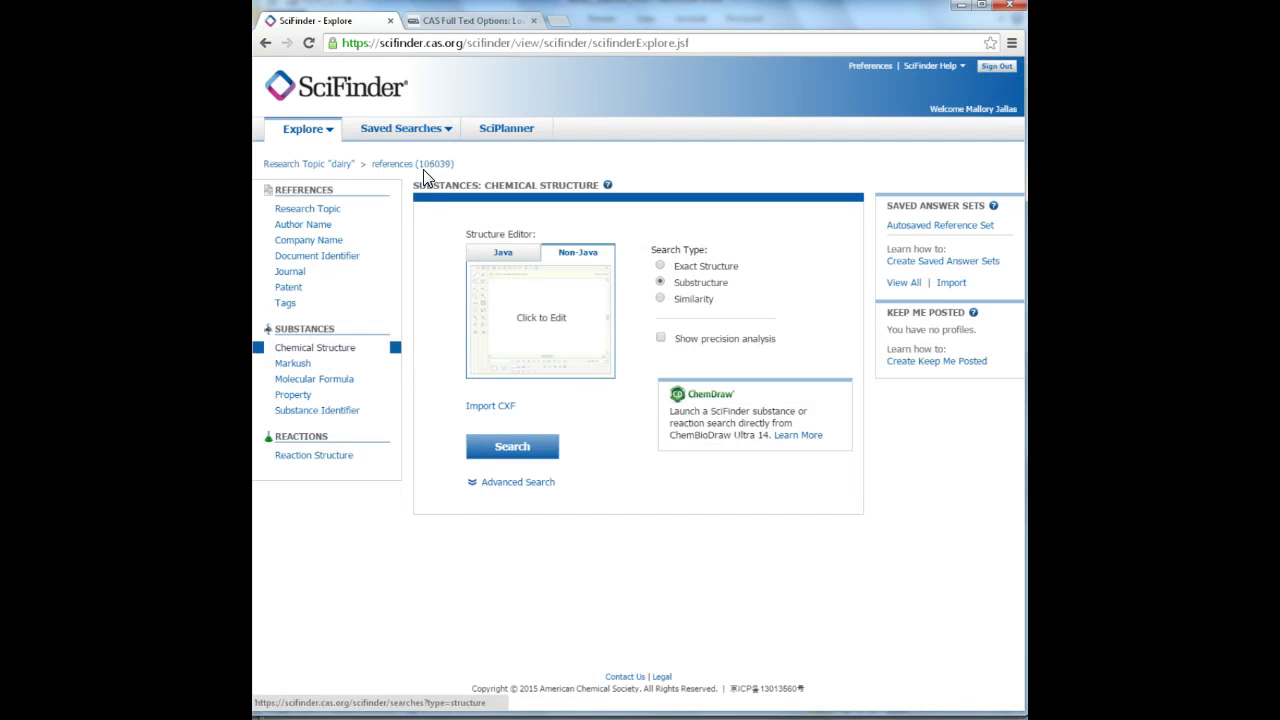
{"action": "left_click", "coordinate": [544, 330]}
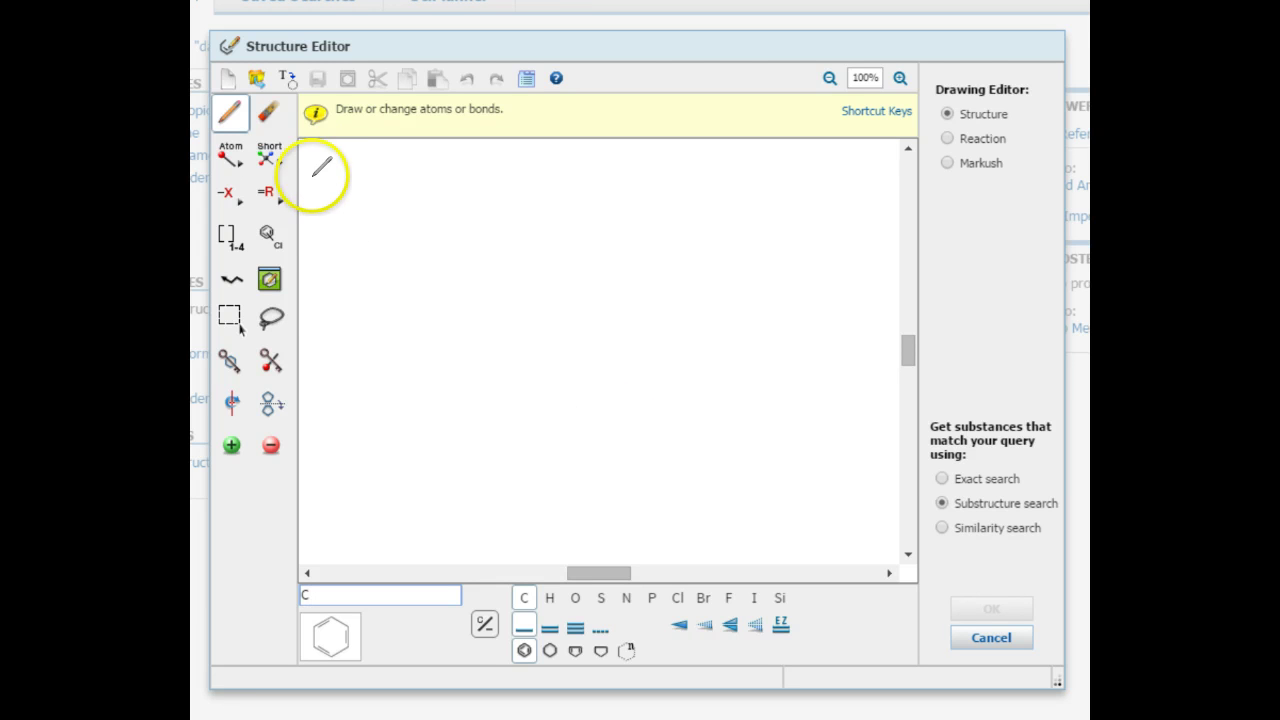
Draw a zigzag chain of eight carbons and attach a benzene ring at its right end
{"action": "left_click", "coordinate": [301, 418]}
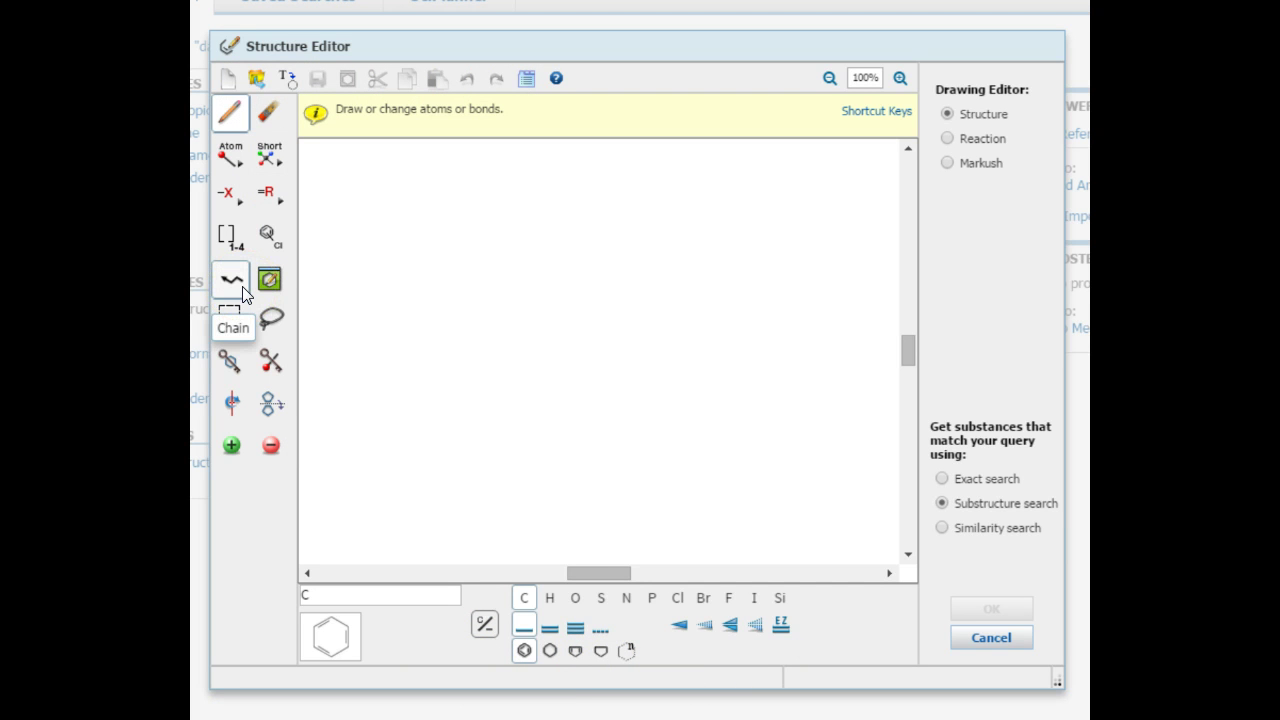
{"action": "left_click", "coordinate": [242, 286]}
{"action": "left_click_drag", "start_coordinate": [354, 314], "coordinate": [609, 323]}
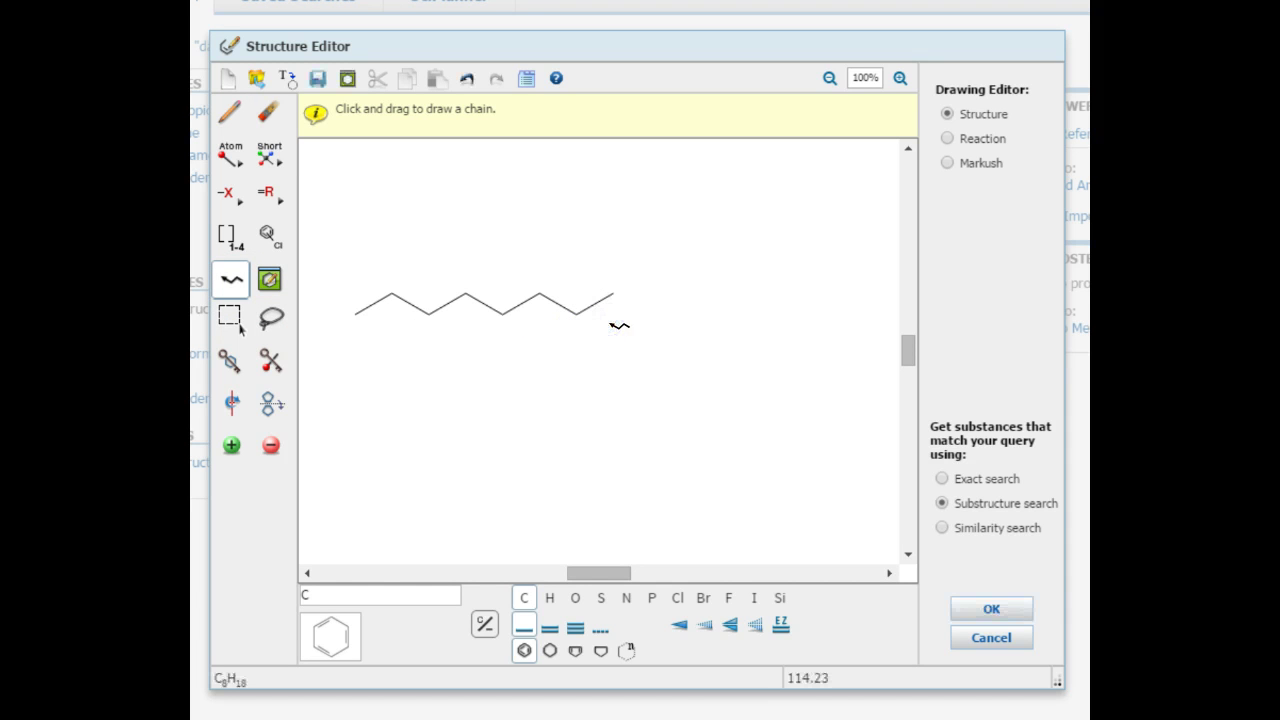
{"action": "left_click", "coordinate": [525, 651]}
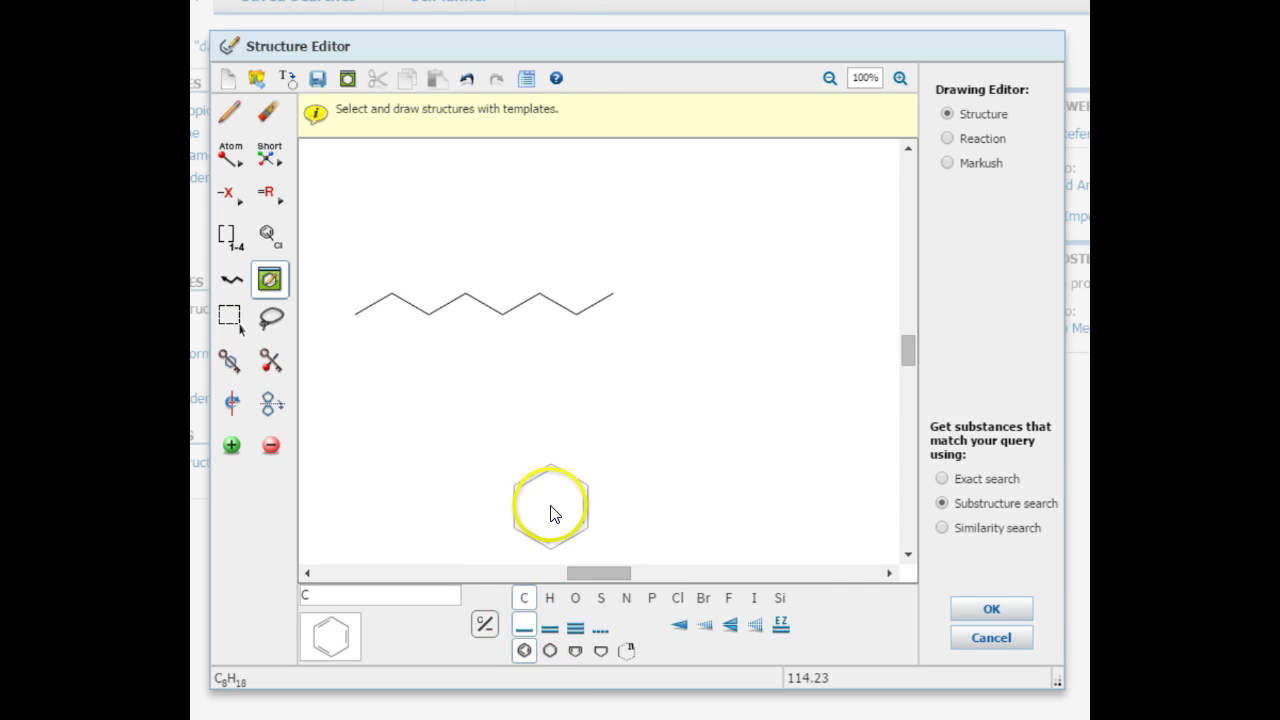
{"action": "left_click", "coordinate": [656, 279]}
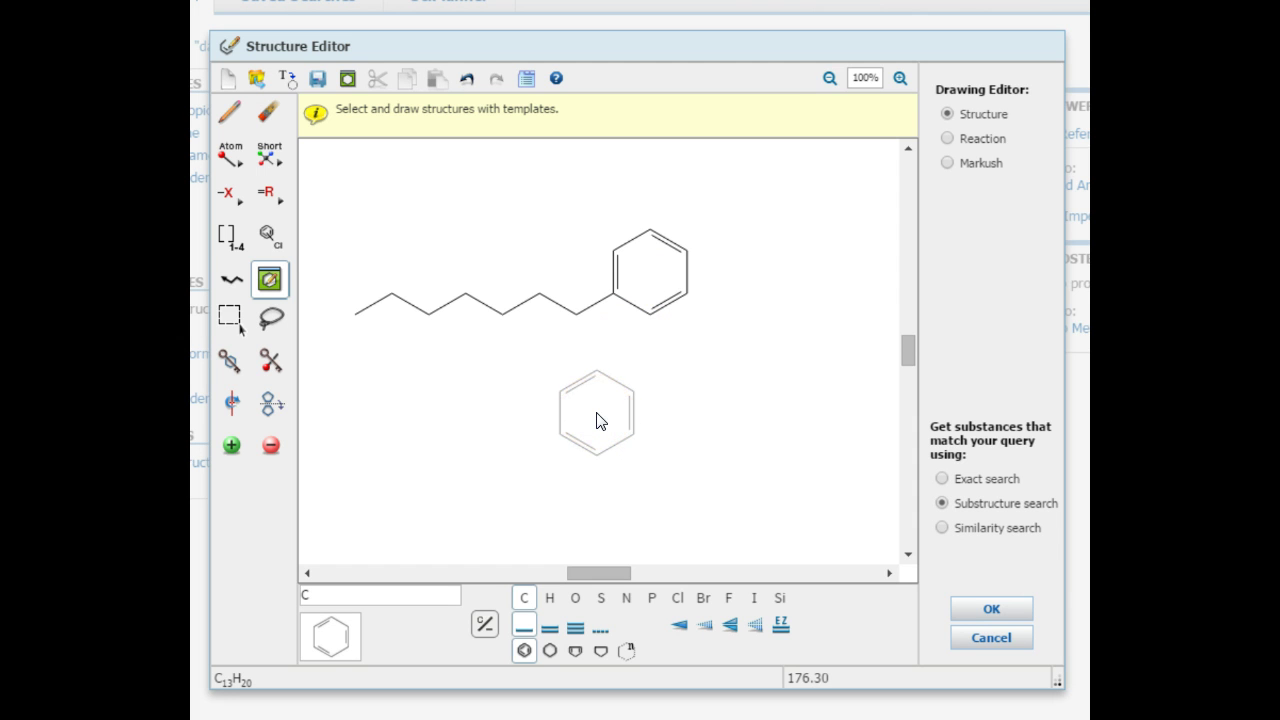
Change the chain's fourth bond from the free end to a double bond and the sixth to a triple bond
{"action": "left_click", "coordinate": [575, 630]}
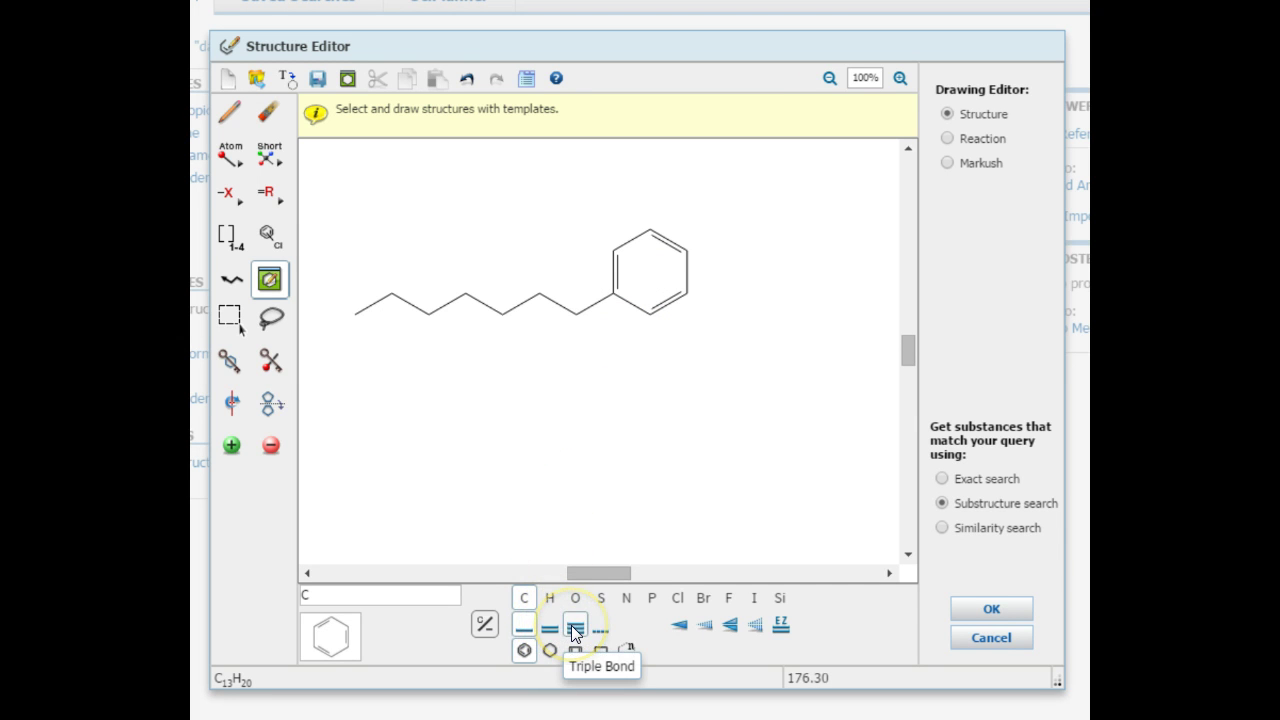
{"action": "left_click", "coordinate": [551, 629]}
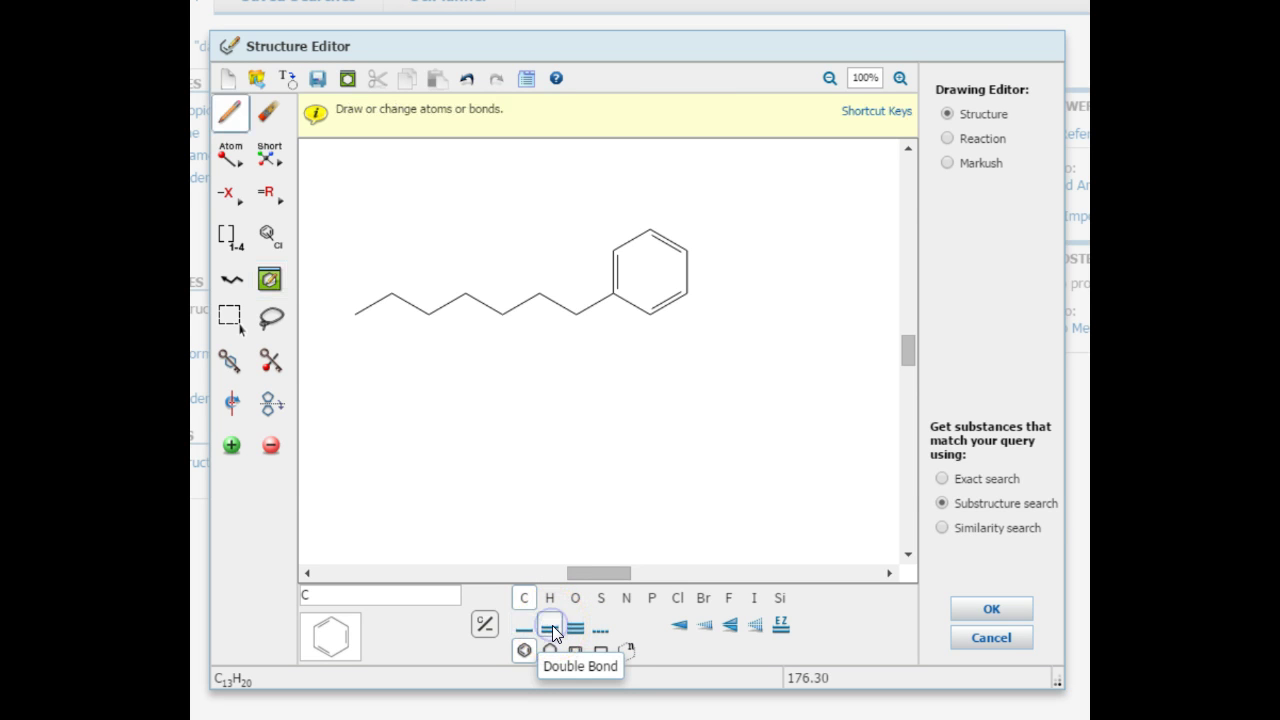
{"action": "left_click", "coordinate": [547, 588]}
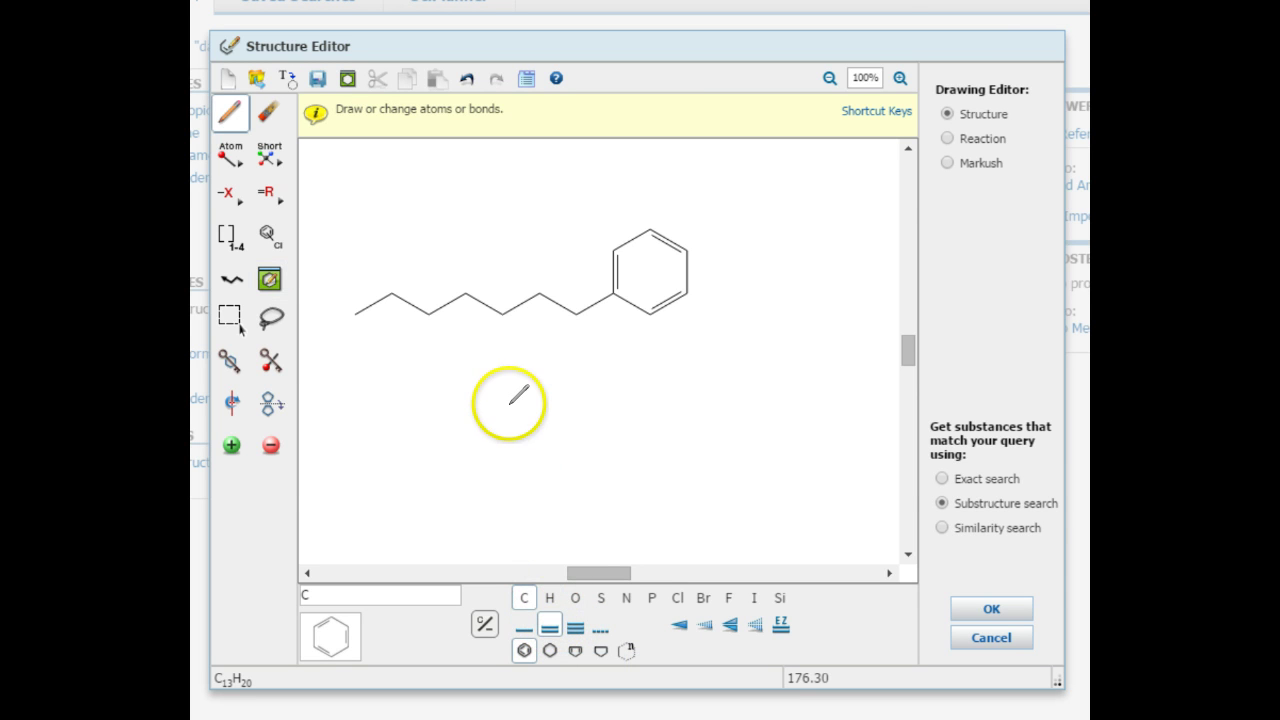
{"action": "left_click", "coordinate": [491, 308]}
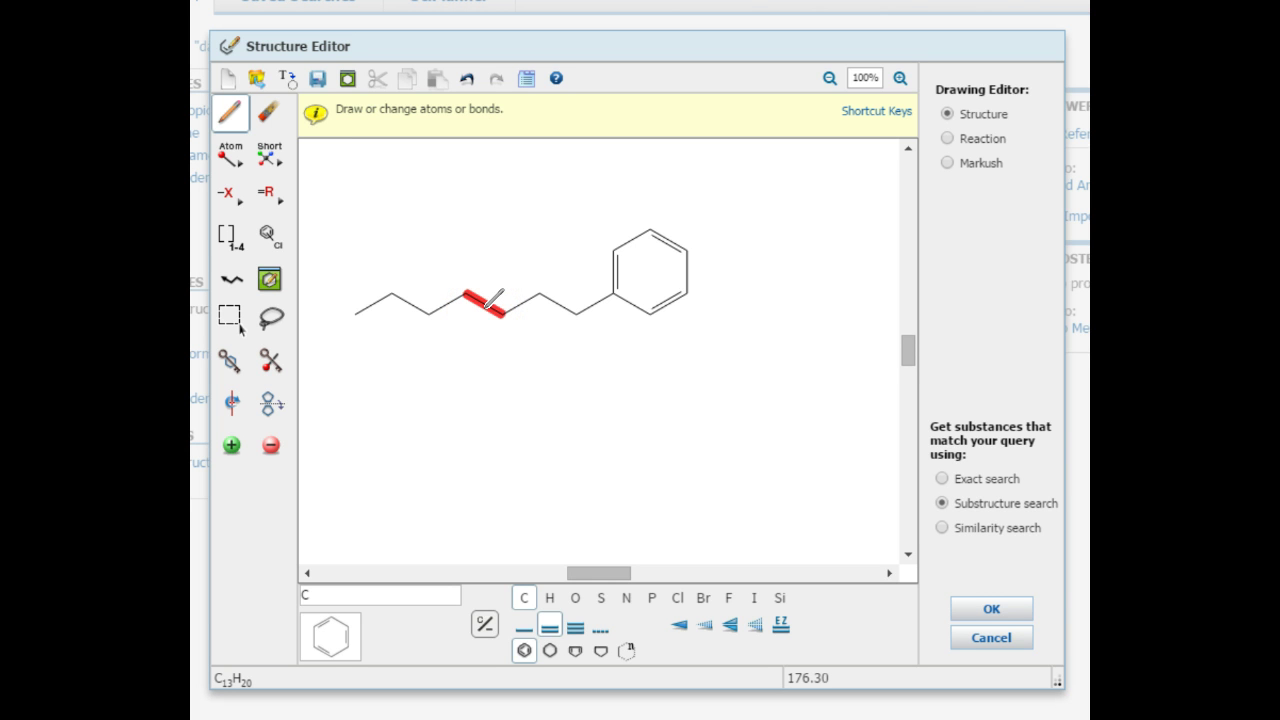
{"action": "left_click", "coordinate": [487, 302]}
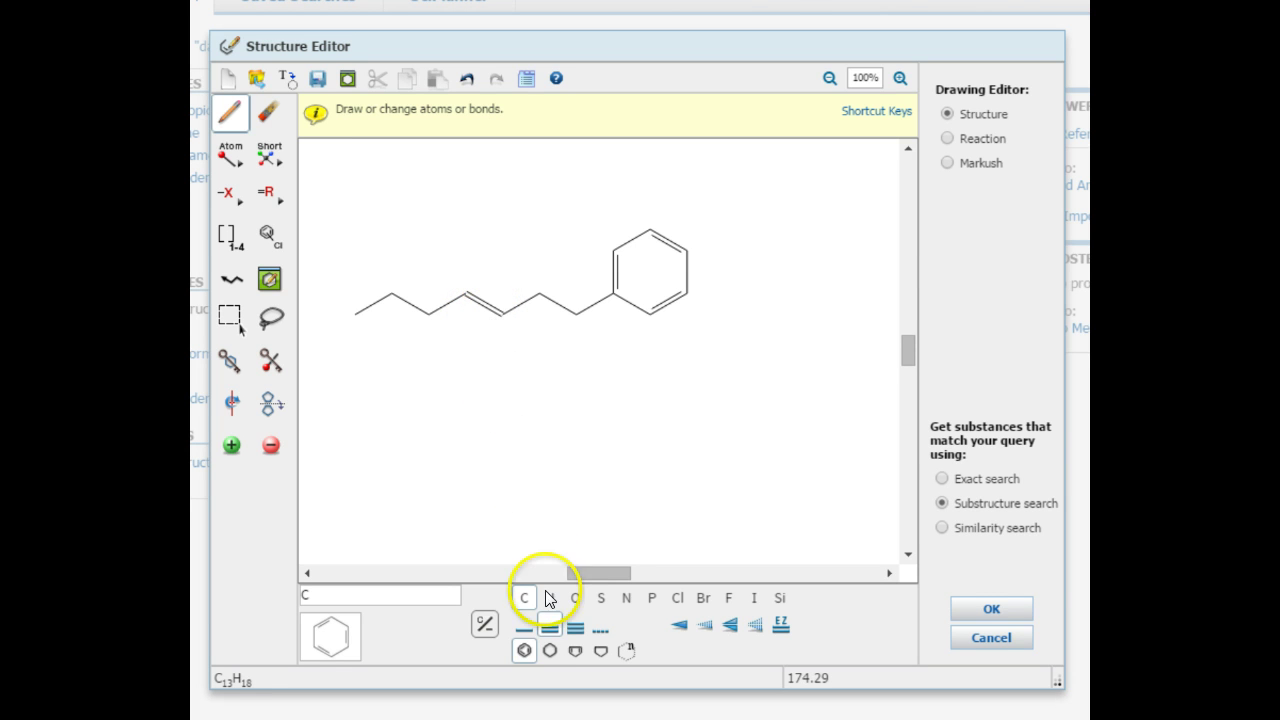
{"action": "left_click", "coordinate": [575, 629]}
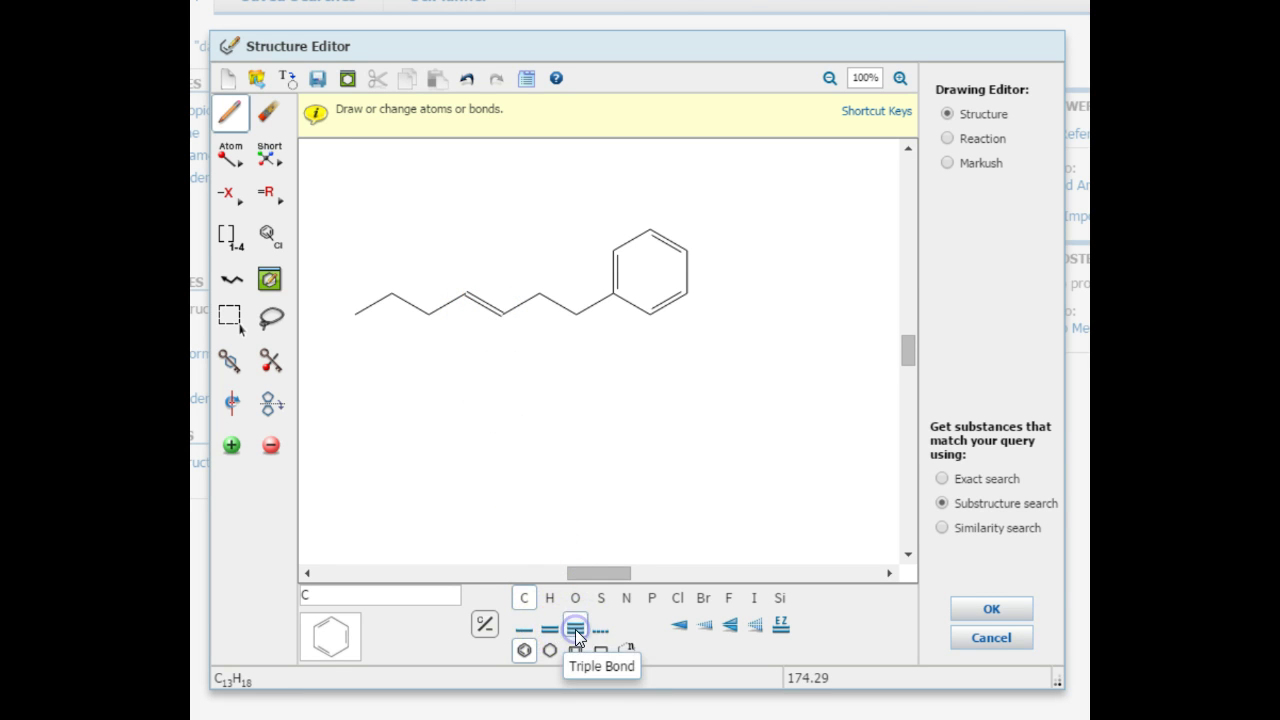
{"action": "left_click", "coordinate": [553, 300]}
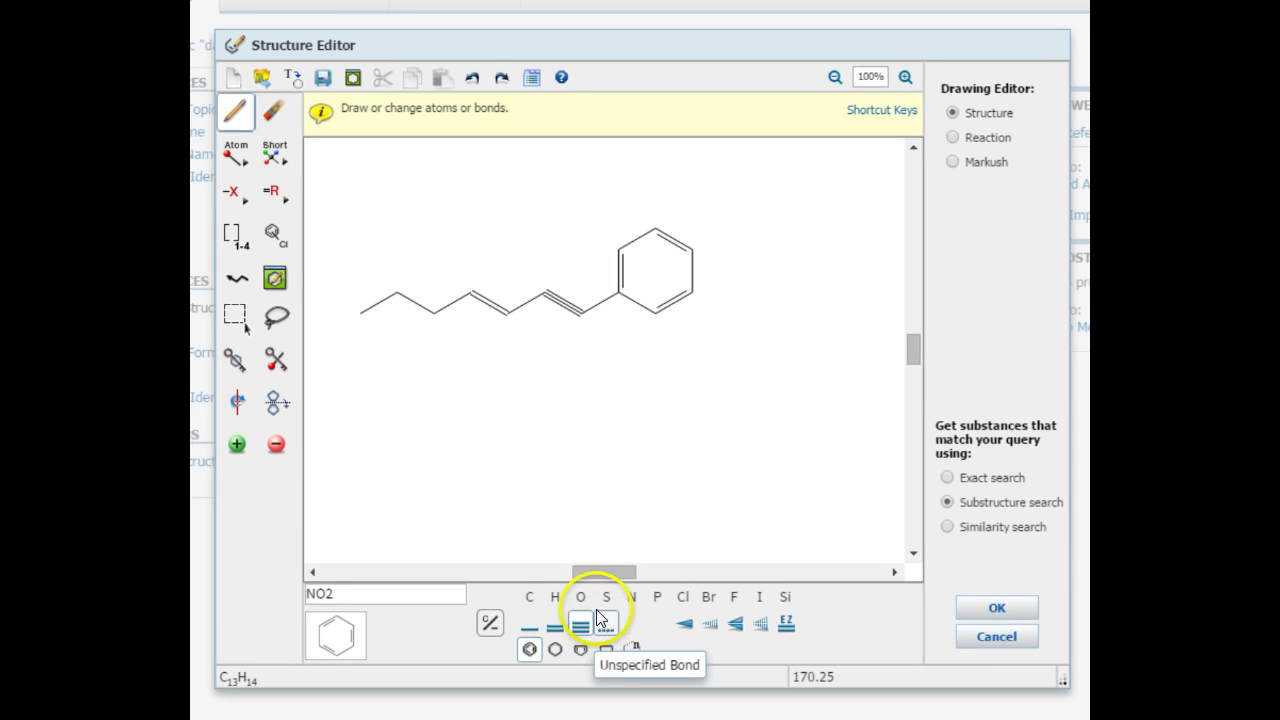
Replace the carbon at the chain's free end with an oxygen atom
{"action": "left_click", "coordinate": [632, 600]}
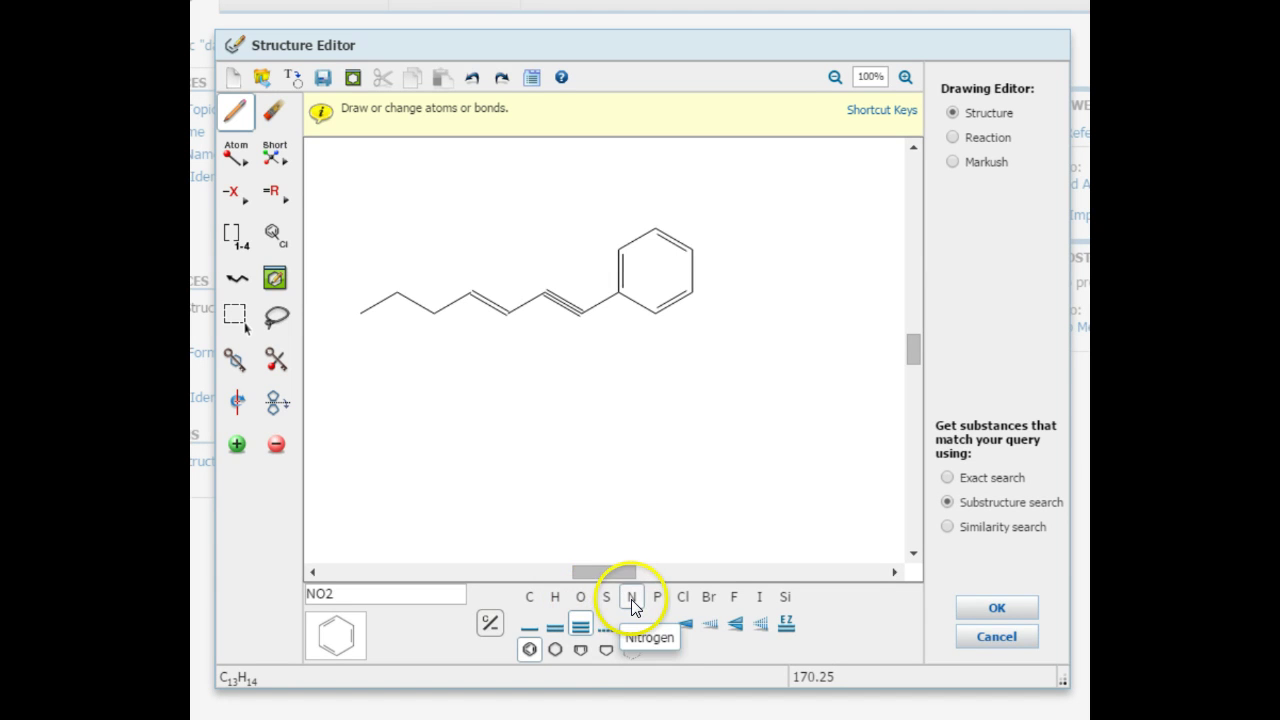
{"action": "left_click", "coordinate": [580, 597]}
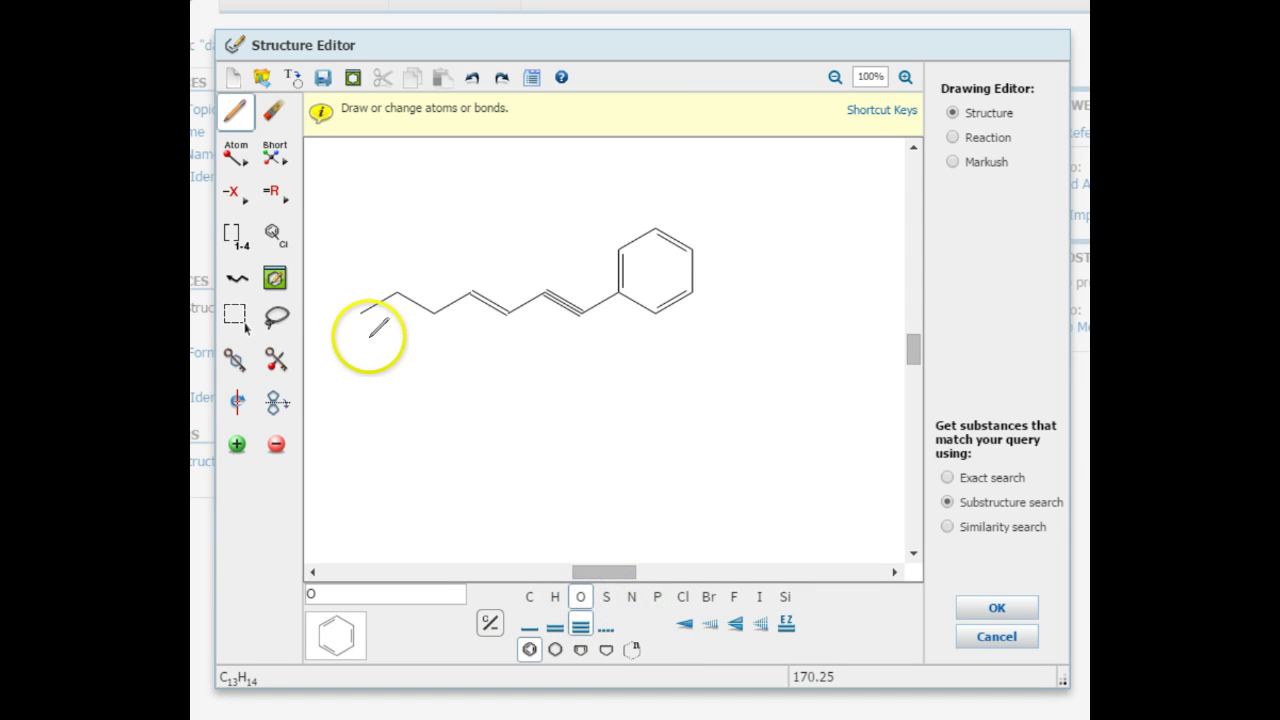
{"action": "left_click", "coordinate": [359, 312]}
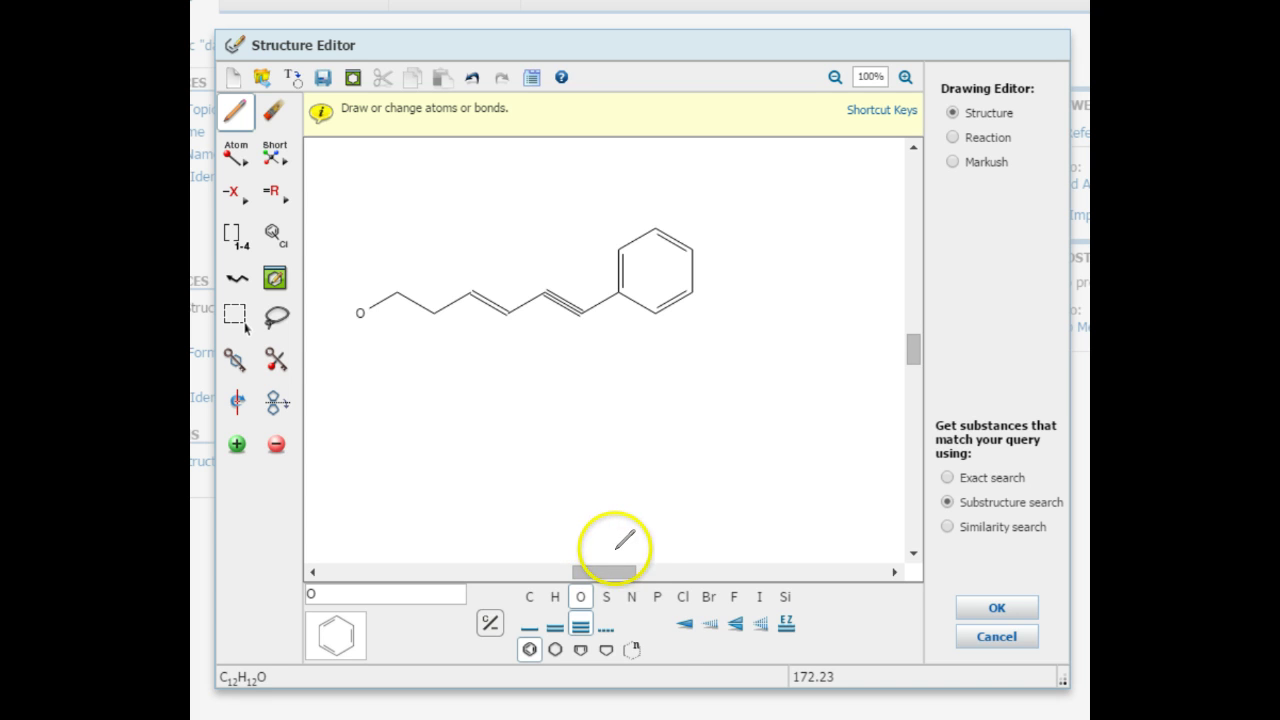
Replace the third atom from the chain's free end with an NO2 group
{"action": "left_click", "coordinate": [630, 597]}
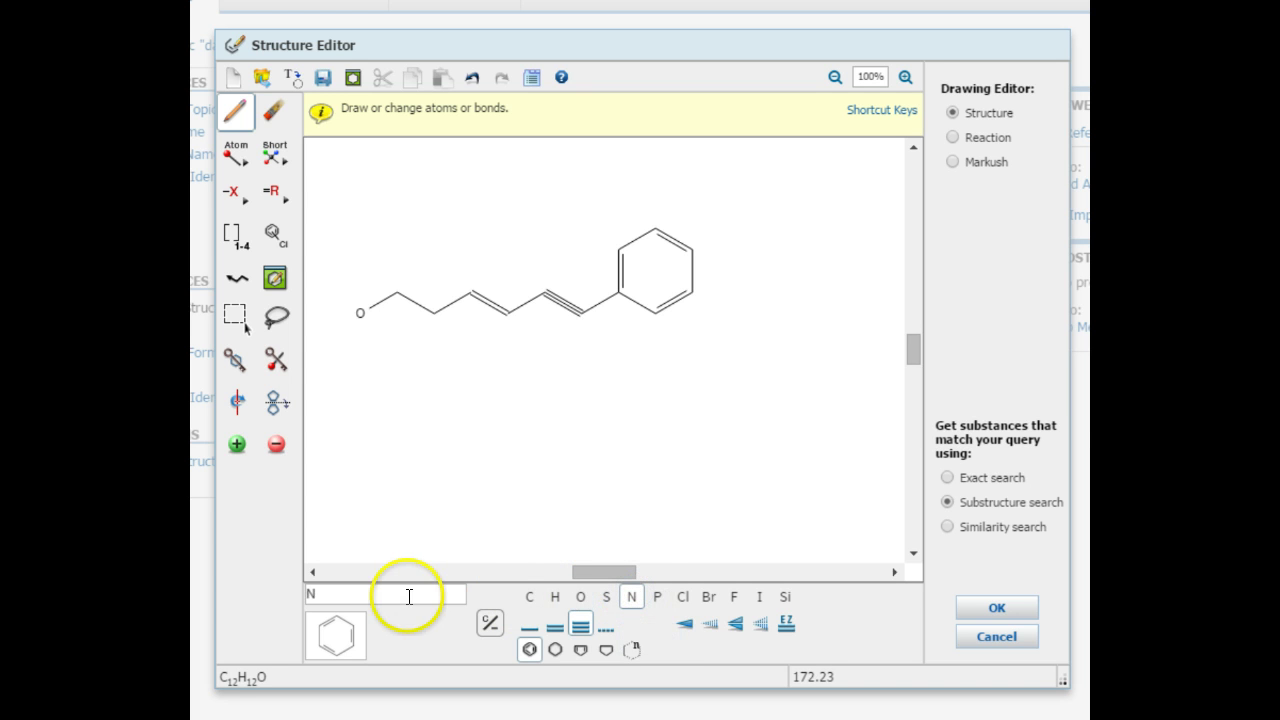
{"action": "left_click", "coordinate": [410, 595]}
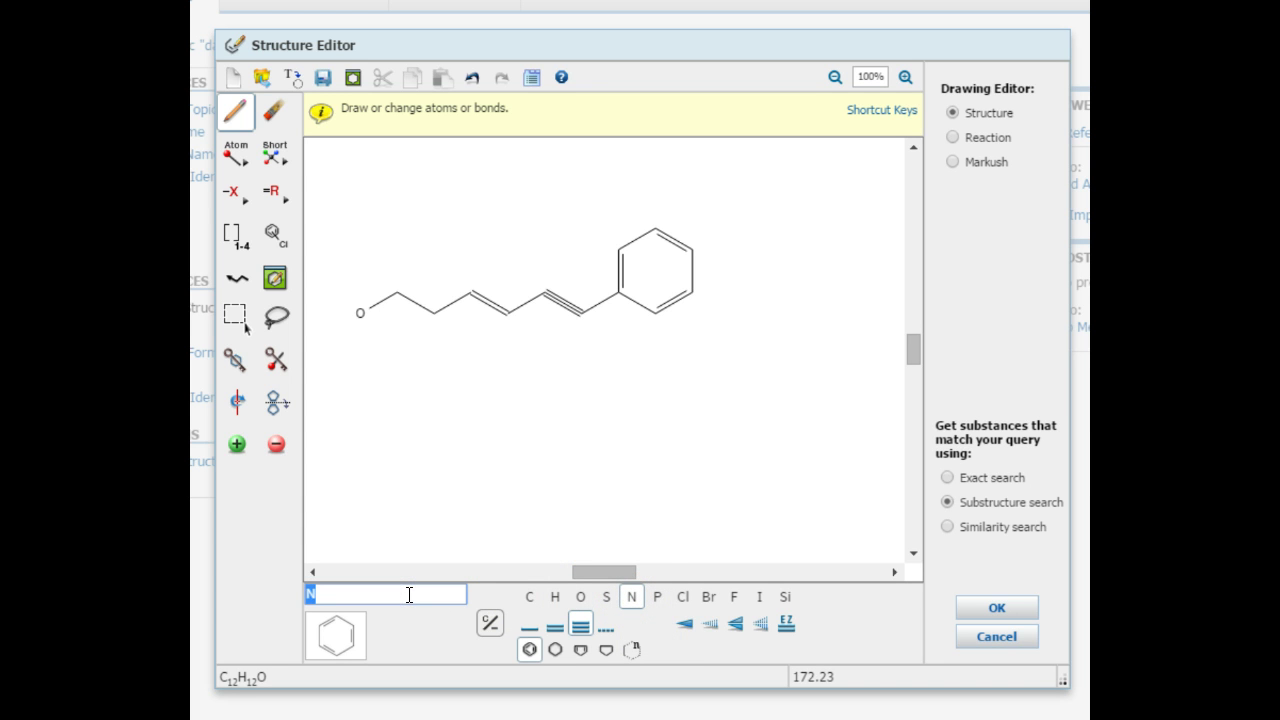
{"action": "left_click", "coordinate": [409, 595]}
{"action": "type", "text": "O2"}
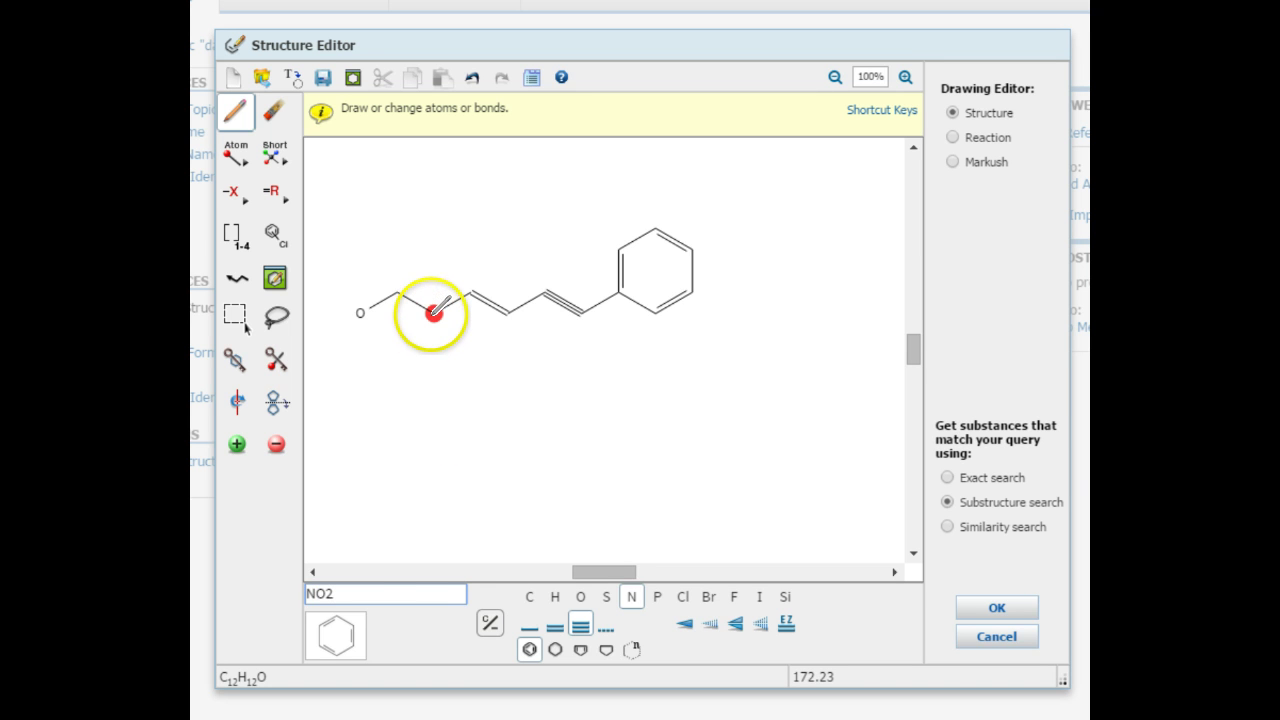
{"action": "left_click", "coordinate": [433, 313]}
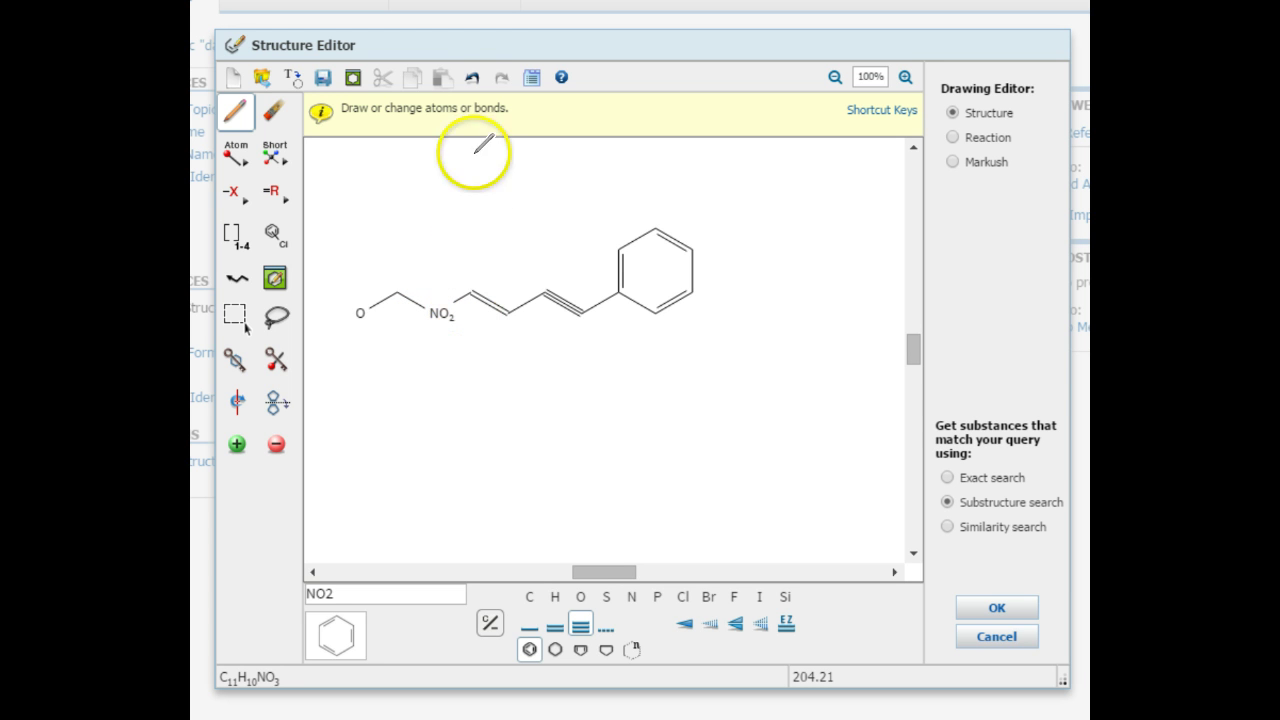
Activate the Eraser tool and set the substance query to Exact search
{"action": "left_click", "coordinate": [279, 118]}
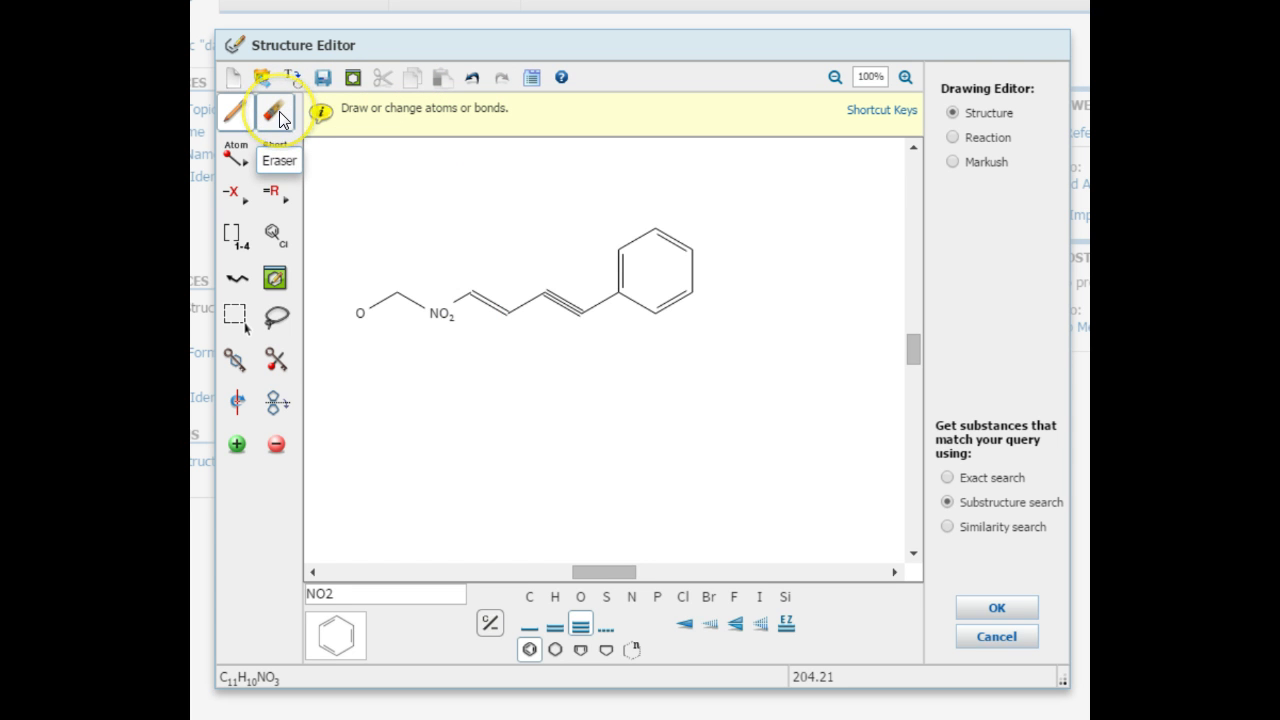
{"action": "left_click", "coordinate": [281, 130]}
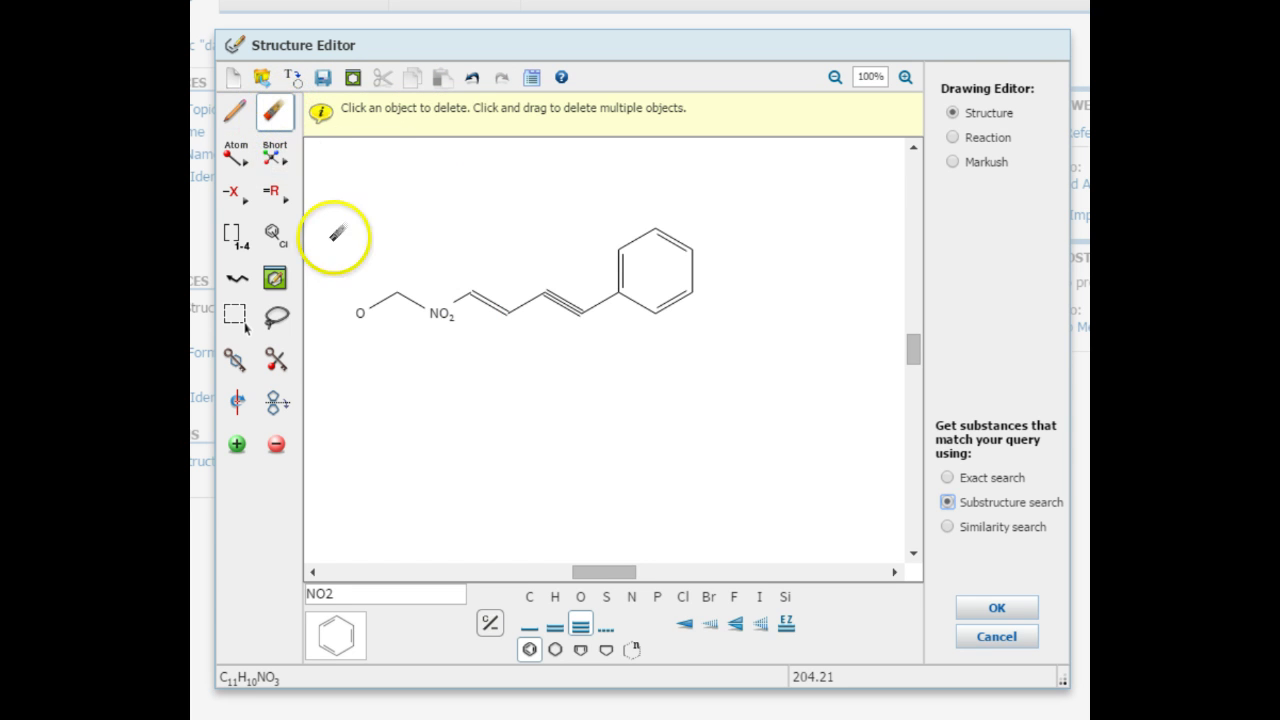
{"action": "left_click", "coordinate": [944, 479]}
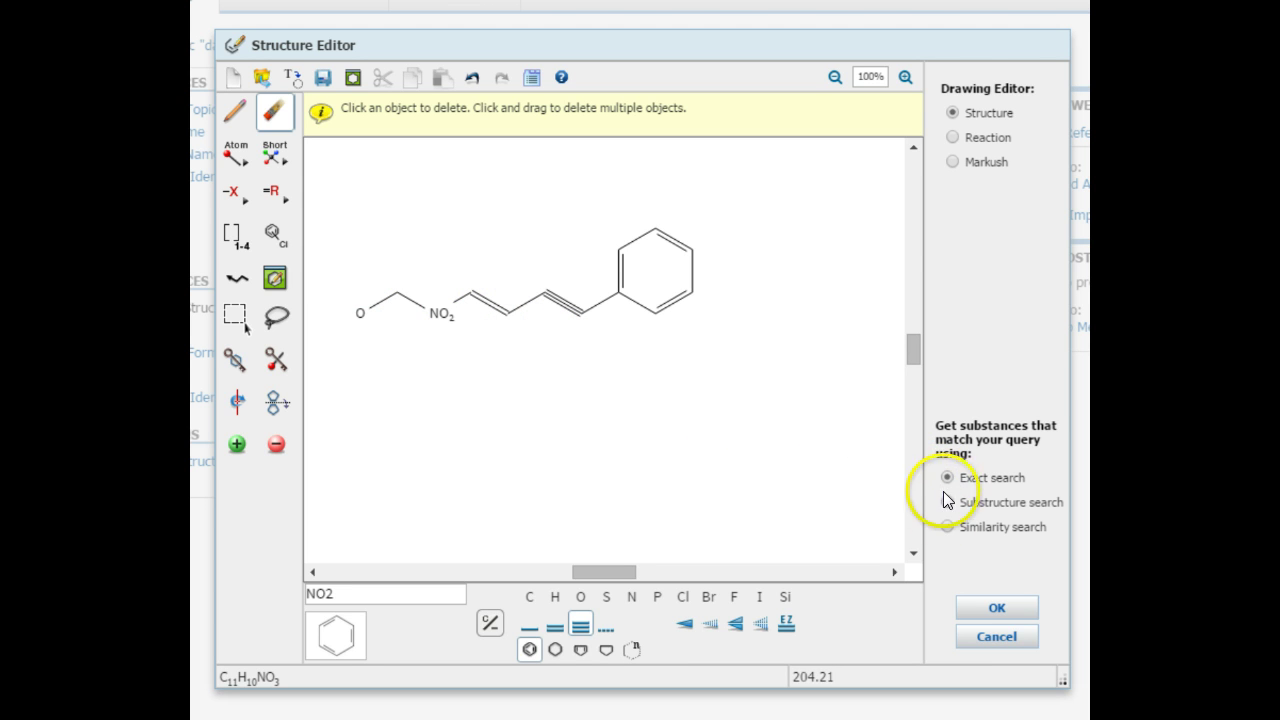